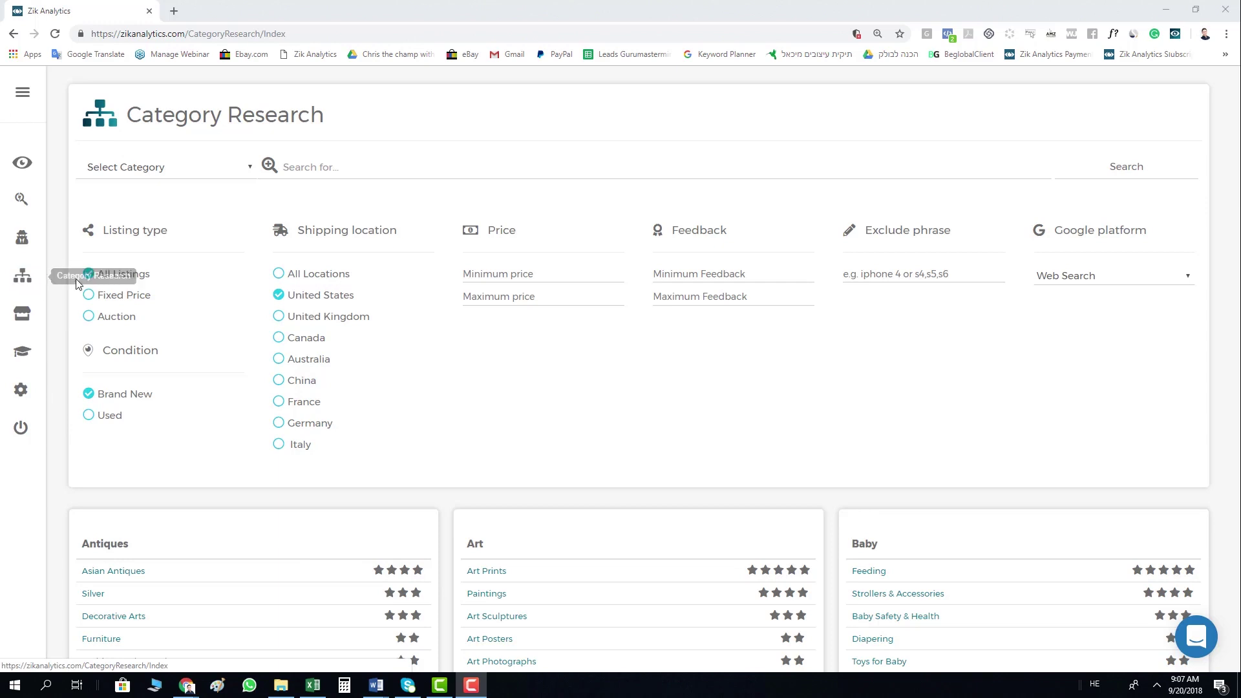
- Check the search filters, leaving category unset, exclude phrase empty and platform on Web Search
{"action": "left_click", "coordinate": [451, 430]}
{"action": "left_click", "coordinate": [309, 170]}
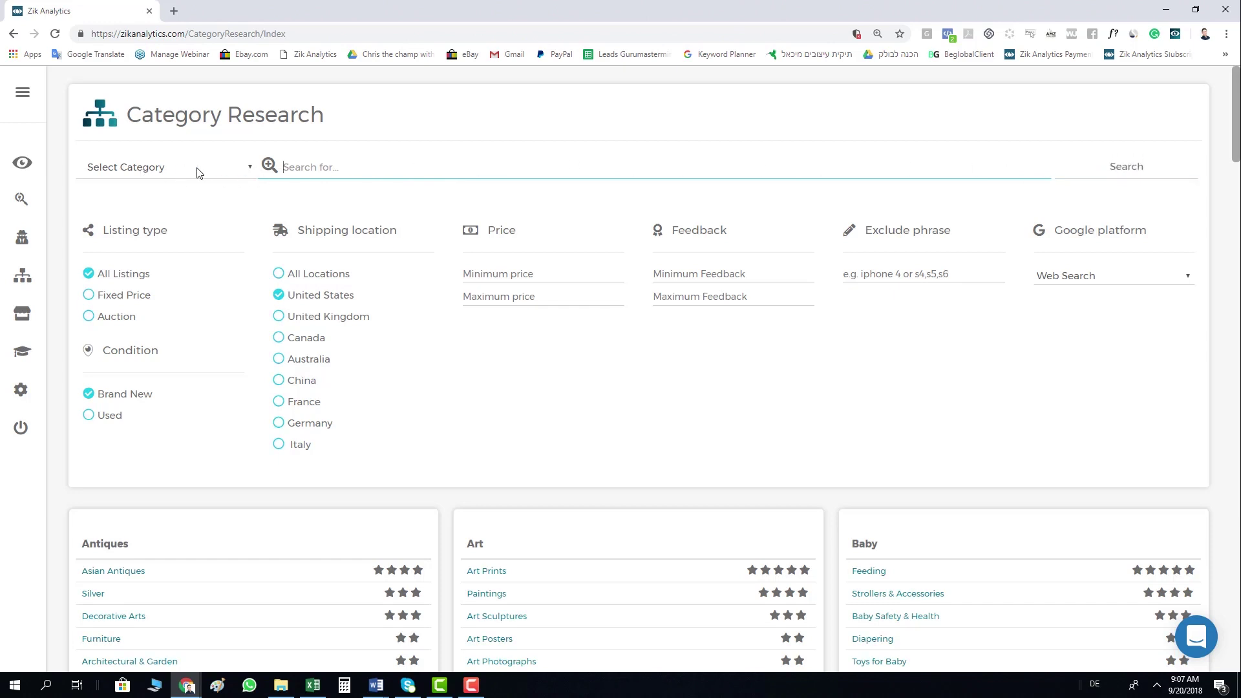
{"action": "left_click", "coordinate": [224, 170]}
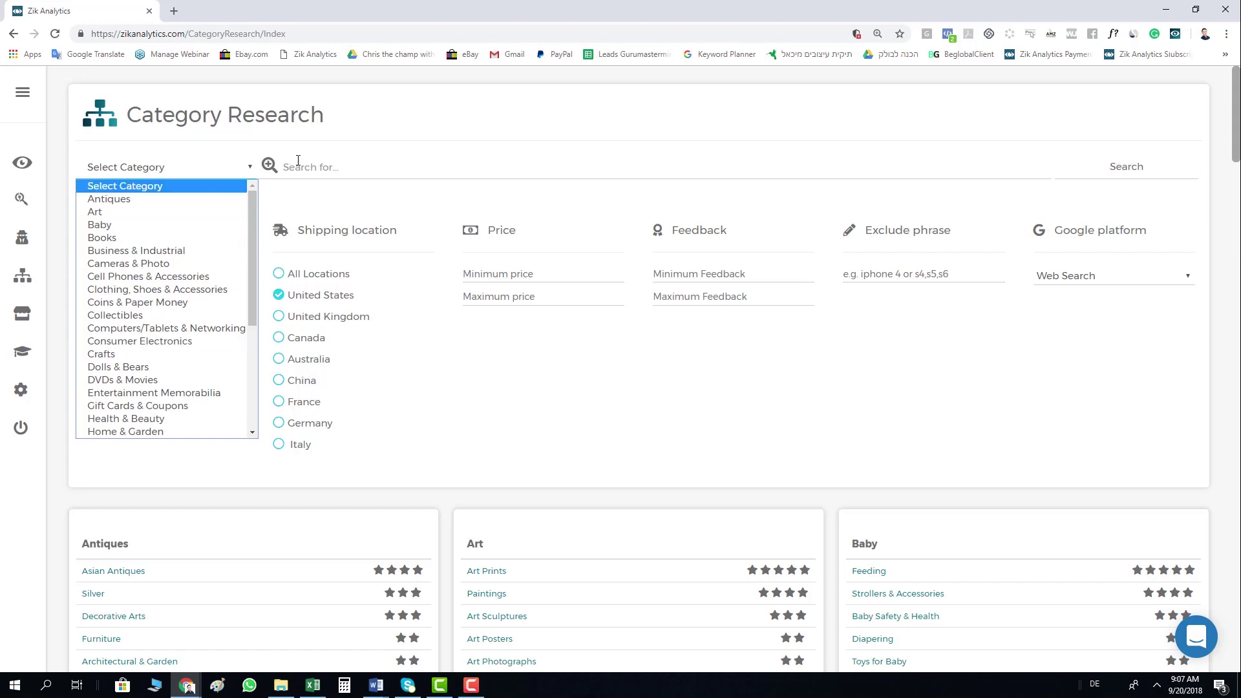
{"action": "left_click", "coordinate": [307, 168]}
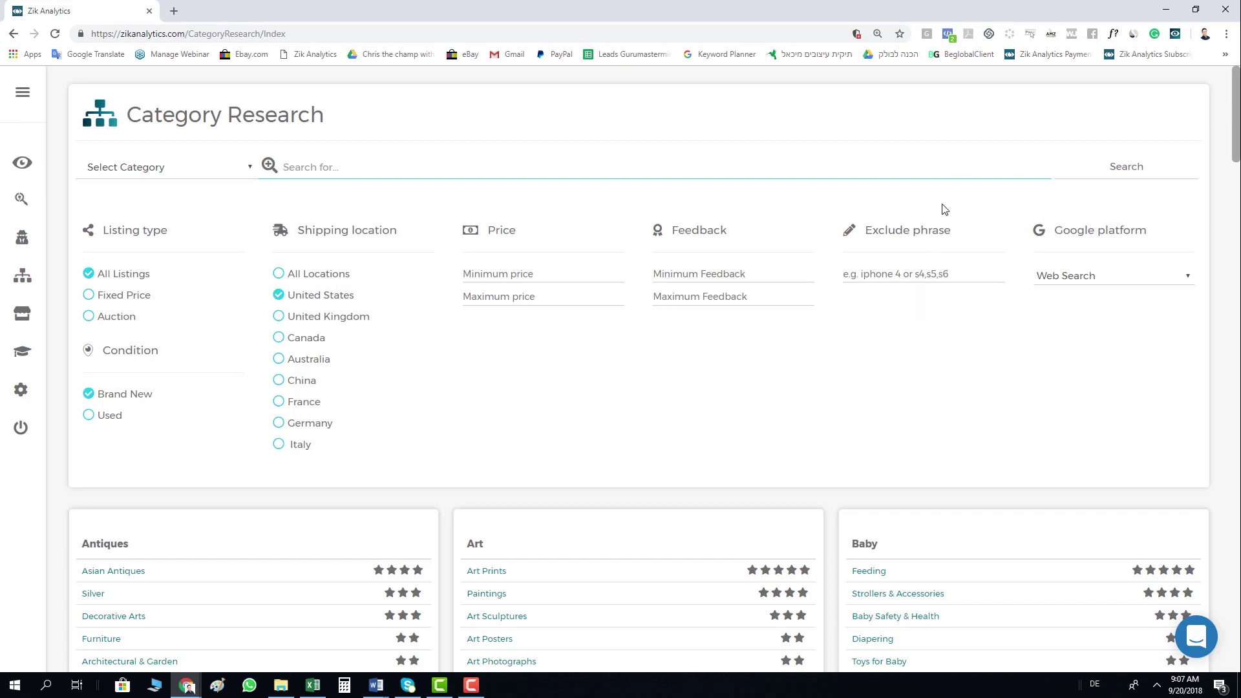
{"action": "left_click", "coordinate": [874, 271]}
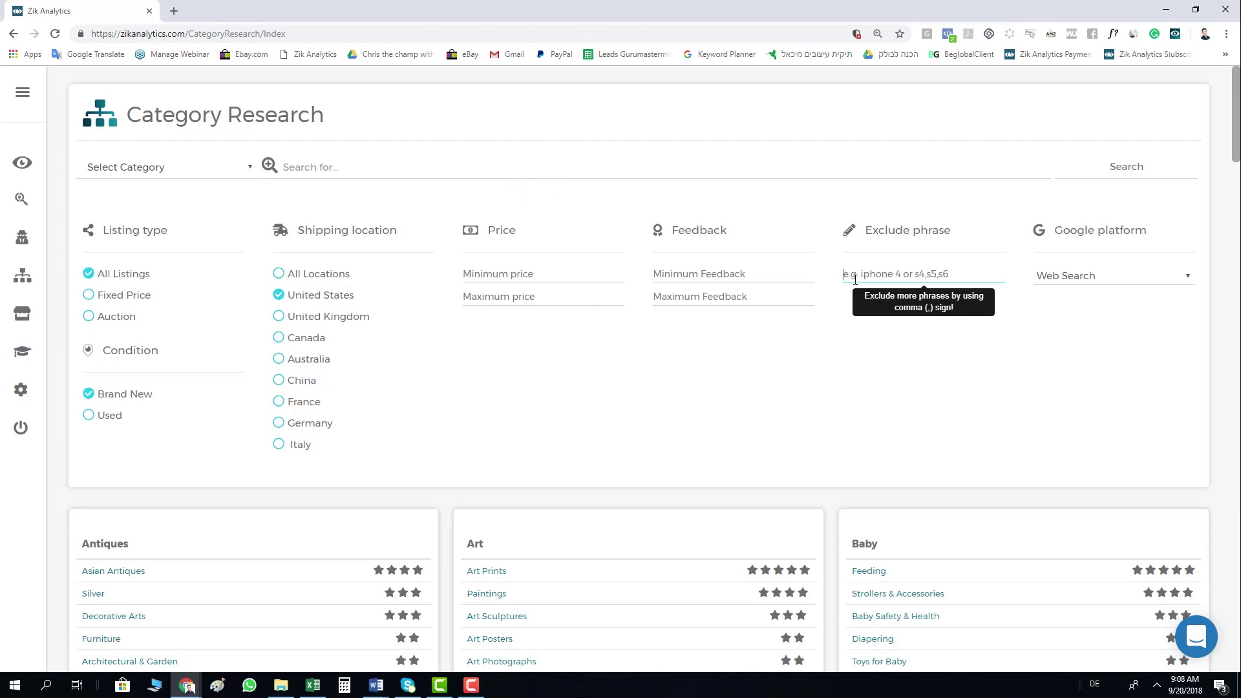
{"action": "left_click", "coordinate": [1155, 349]}
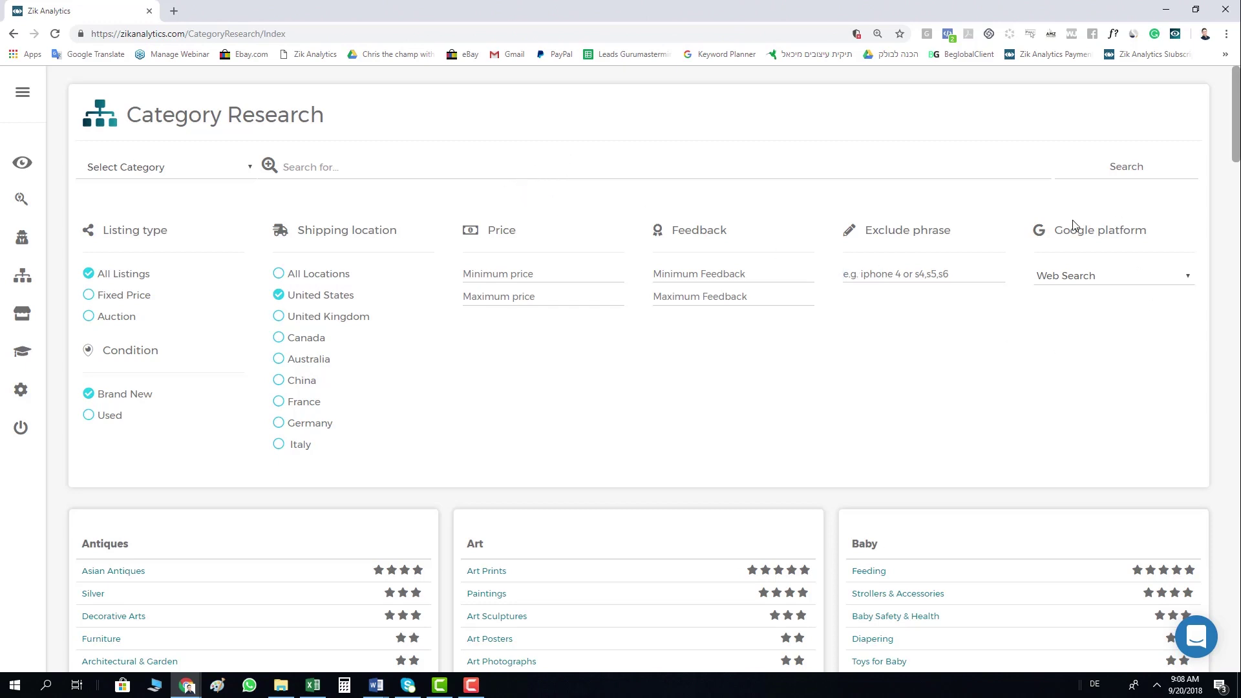
{"action": "left_click", "coordinate": [1101, 285]}
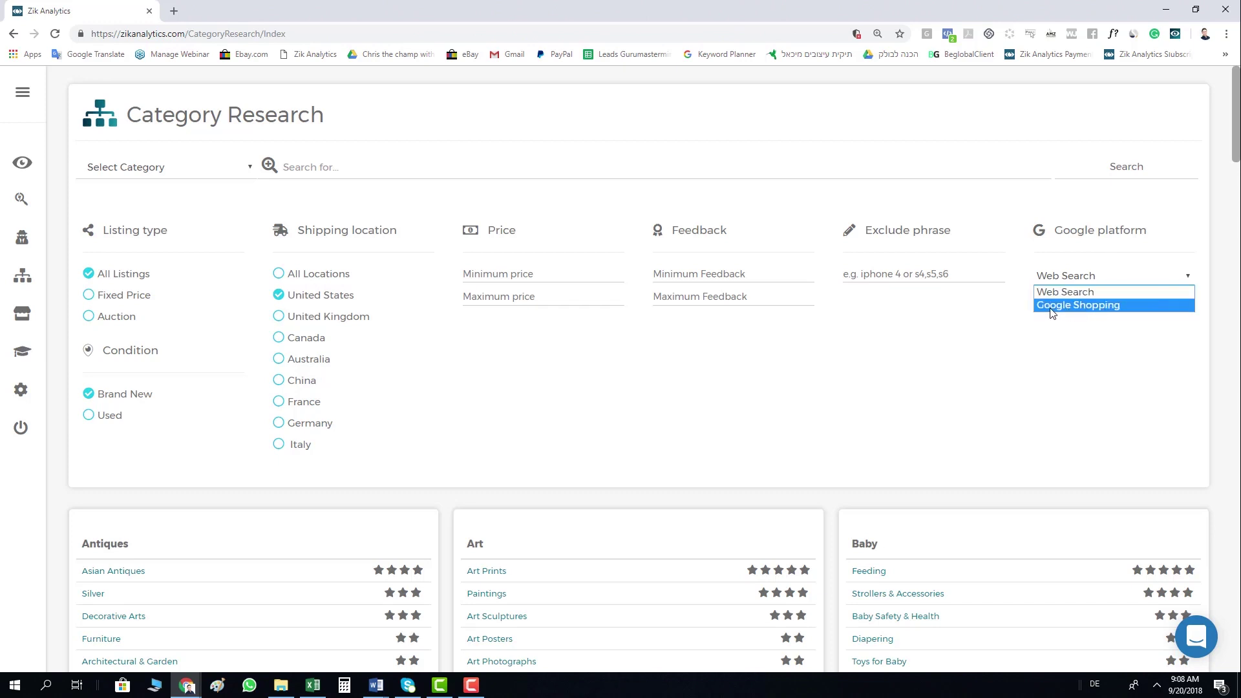
{"action": "left_click", "coordinate": [1099, 344]}
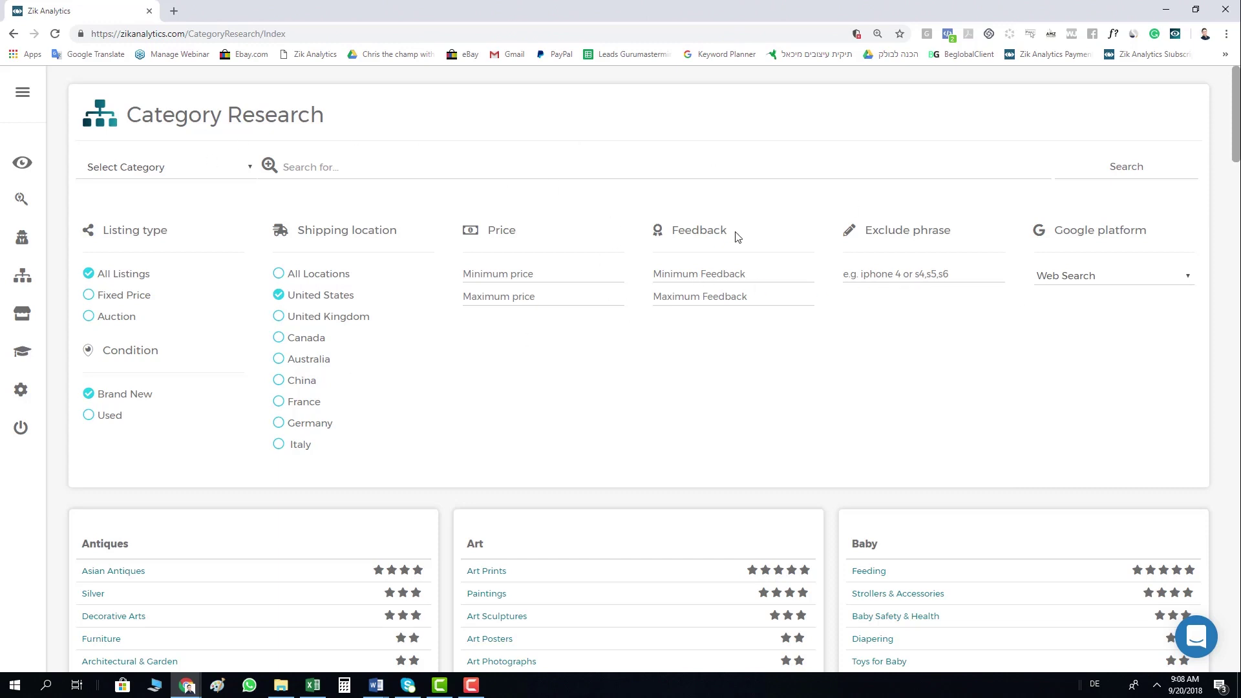
- Expand and collapse the Antiques subcategories, then scroll to the Cell Phones & Accessories card
{"action": "scroll", "coordinate": [737, 236], "scroll_direction": "down", "scroll_amount": 5}
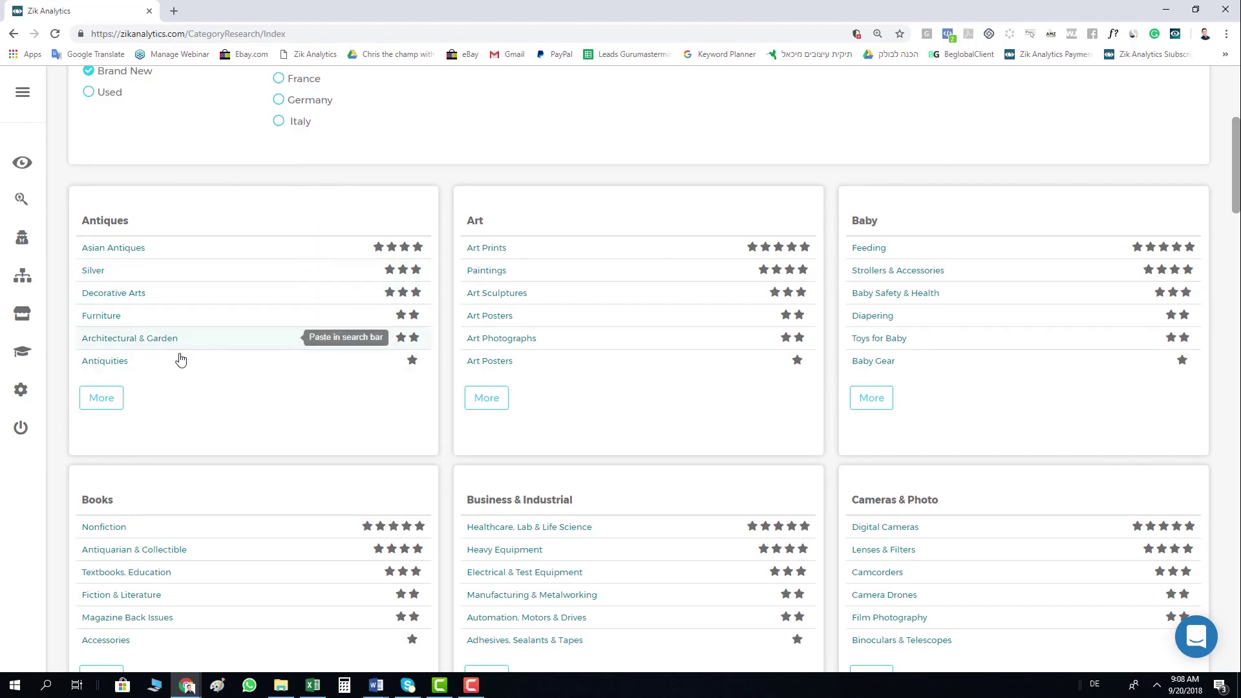
{"action": "left_click", "coordinate": [100, 399]}
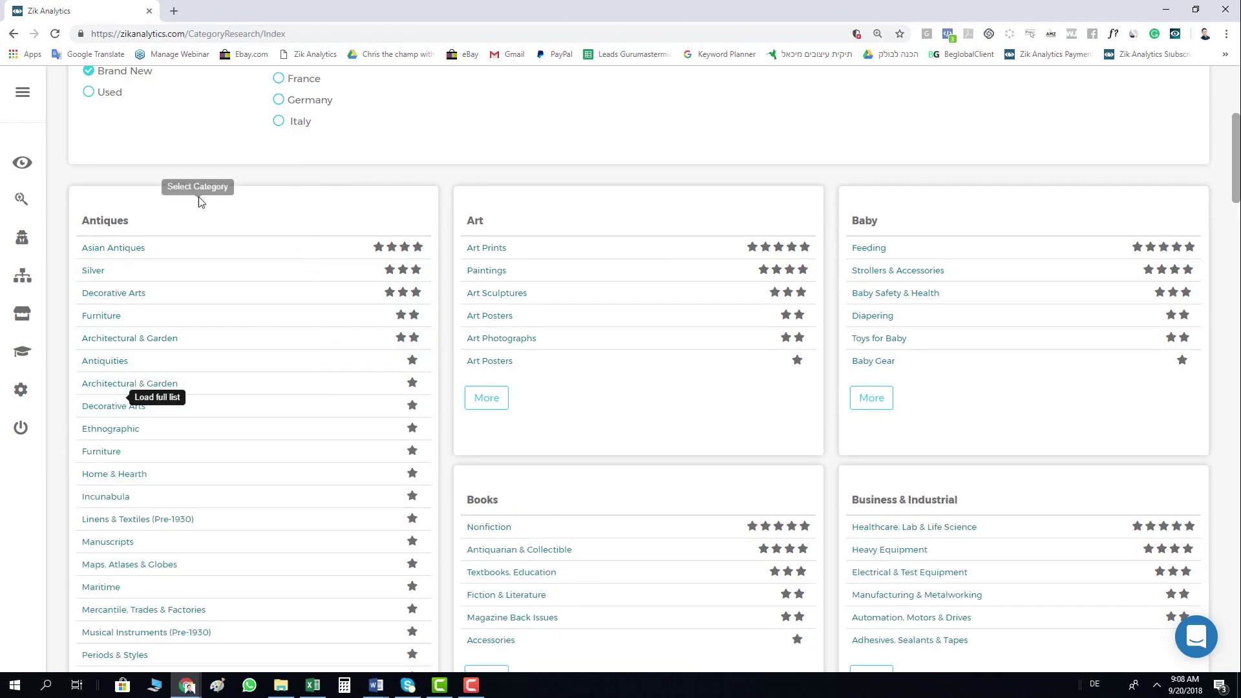
{"action": "scroll", "coordinate": [296, 264], "scroll_direction": "down", "scroll_amount": 12}
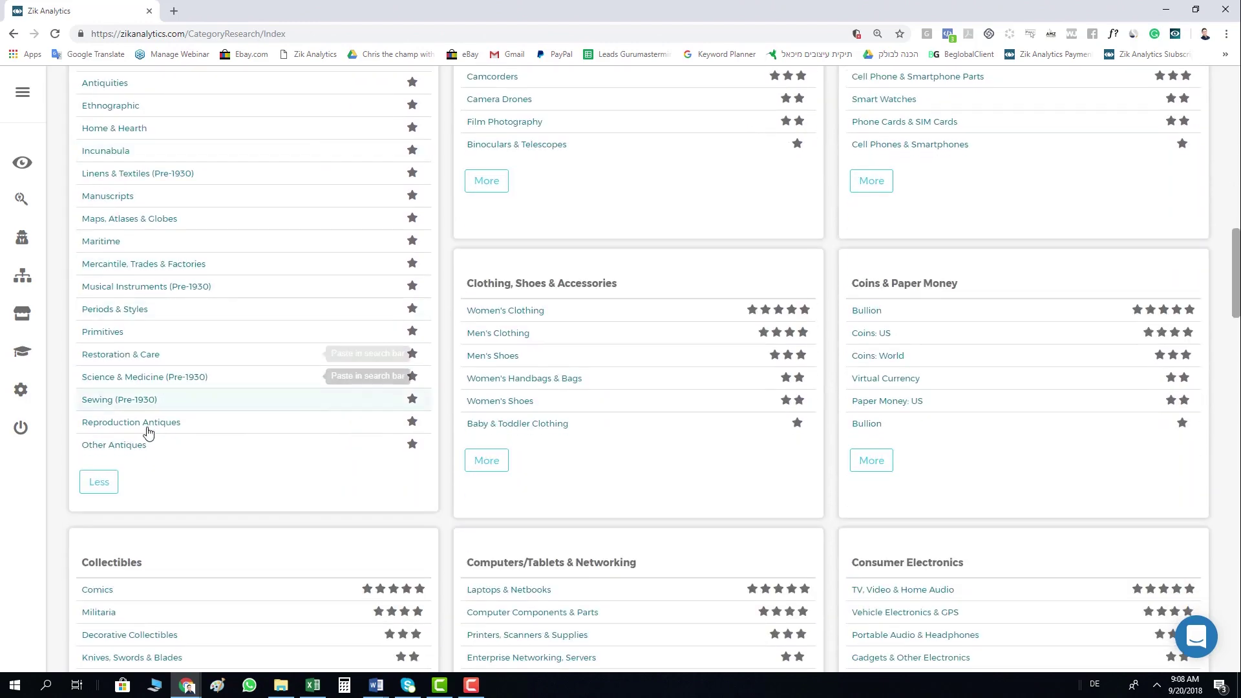
{"action": "left_click", "coordinate": [99, 482]}
{"action": "scroll", "coordinate": [194, 401], "scroll_direction": "up", "scroll_amount": 8}
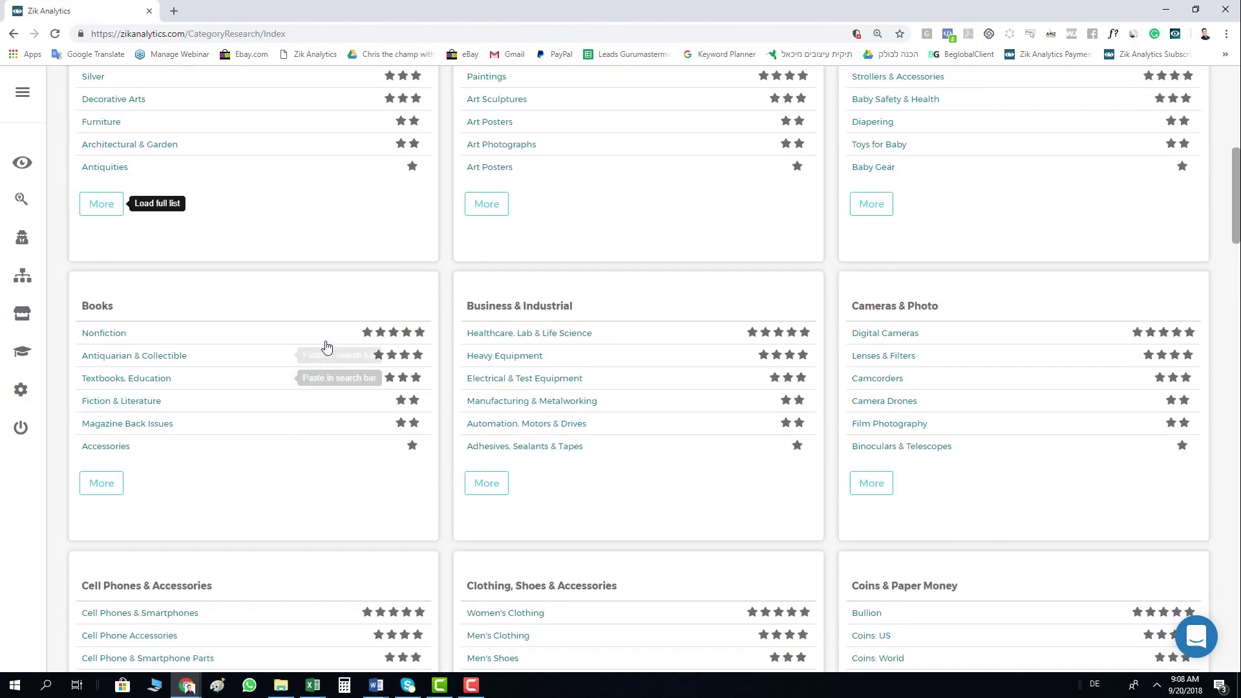
{"action": "scroll", "coordinate": [326, 347], "scroll_direction": "up", "scroll_amount": 4}
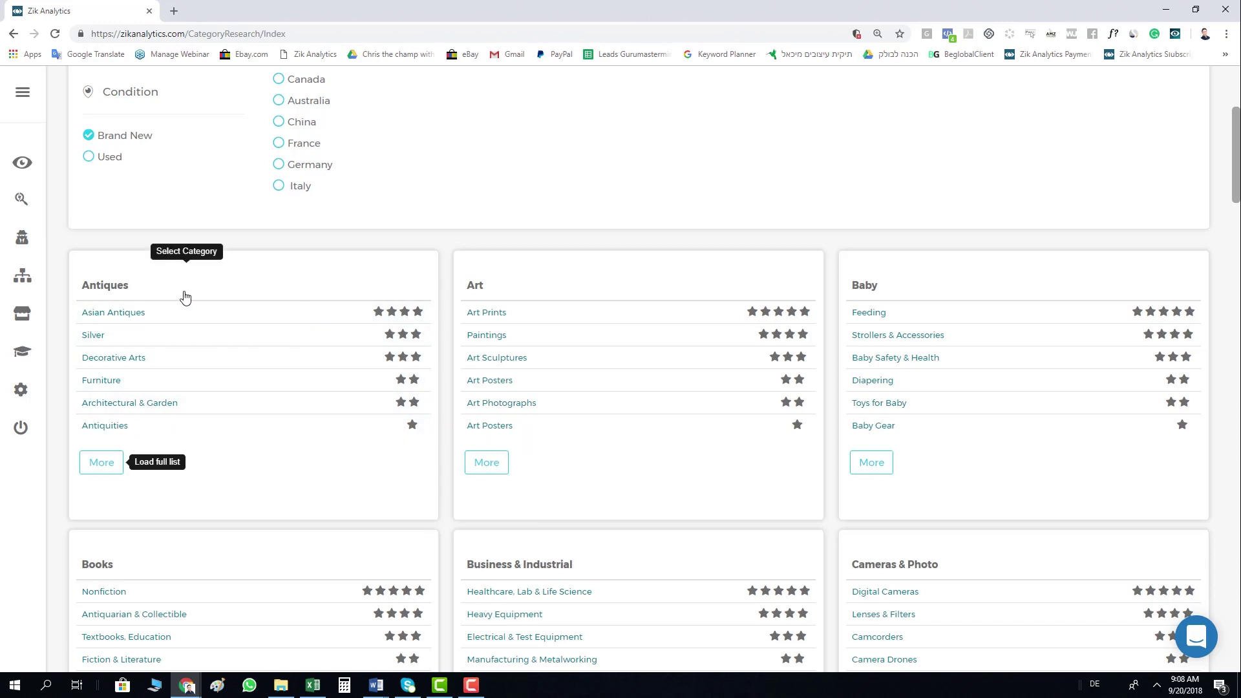
{"action": "scroll", "coordinate": [185, 297], "scroll_direction": "down", "scroll_amount": 8}
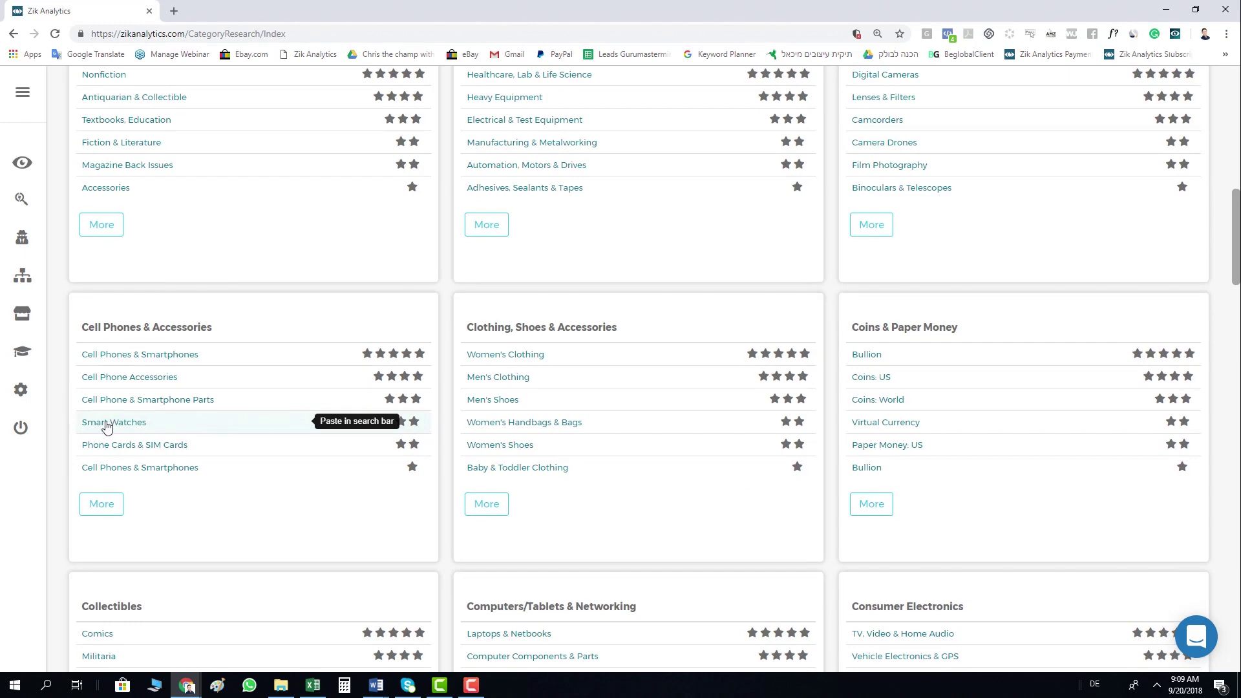
- Load Smart Watches from the Cell Phones & Accessories card into the search and run it
{"action": "left_click", "coordinate": [107, 424]}
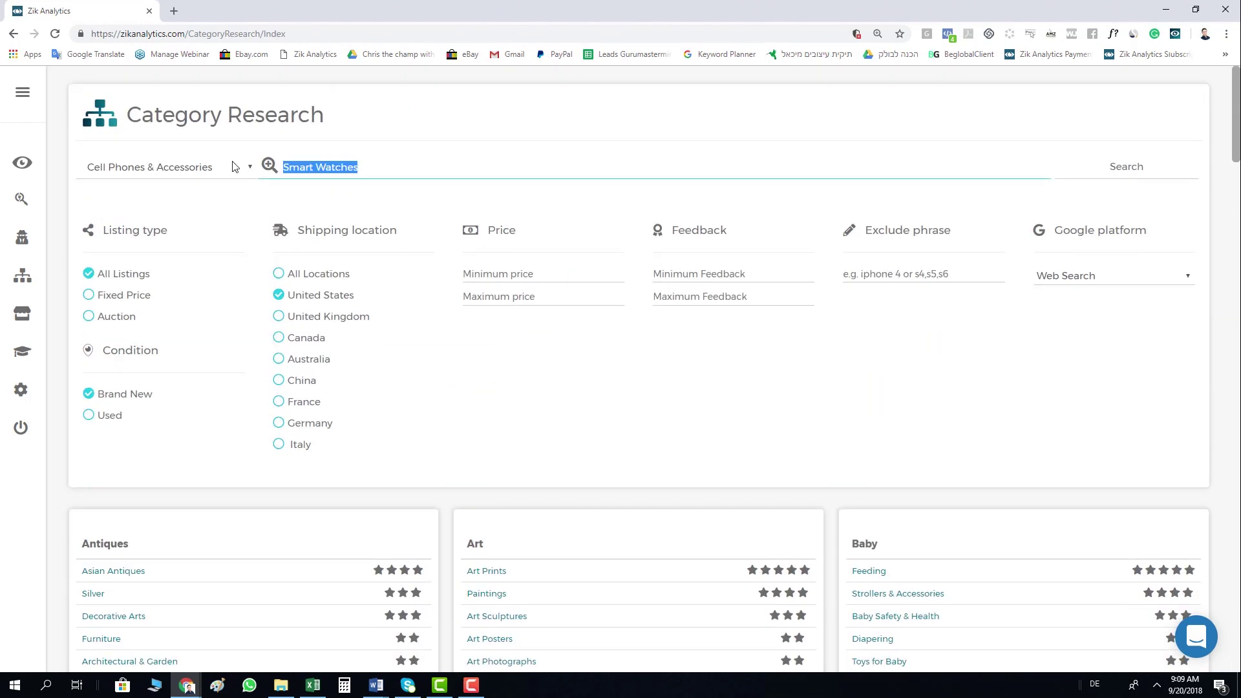
{"action": "left_click", "coordinate": [362, 205]}
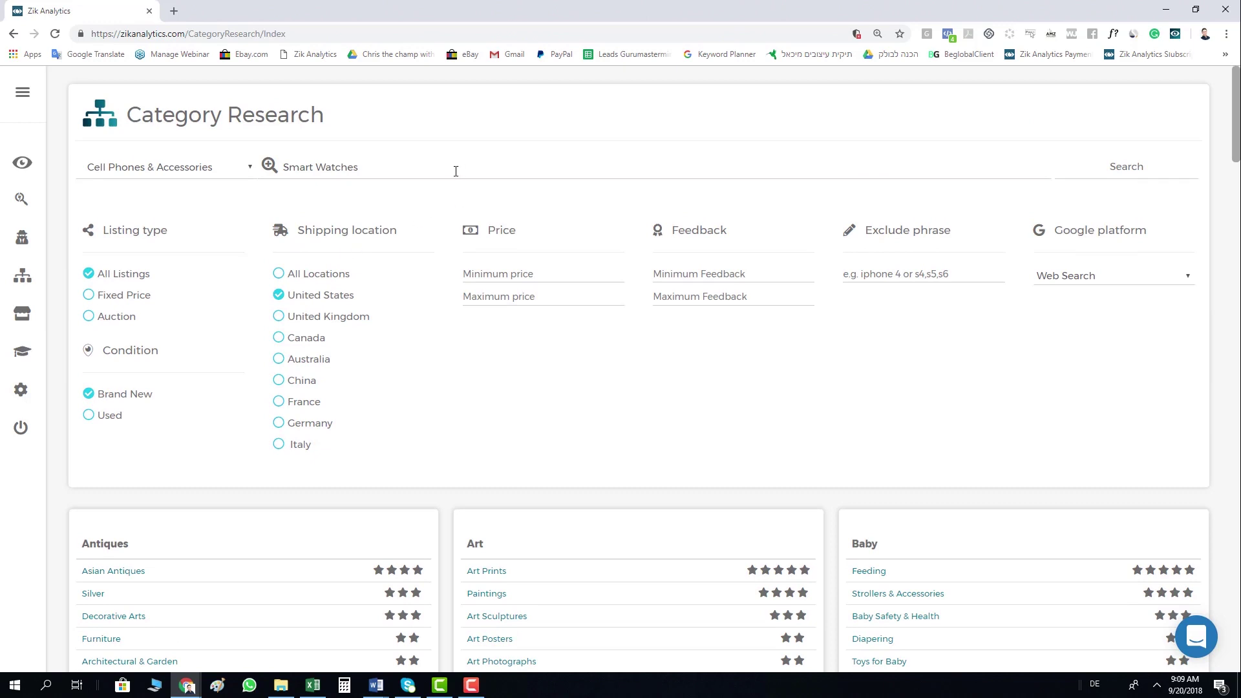
{"action": "left_click", "coordinate": [456, 171]}
{"action": "left_click", "coordinate": [1152, 172]}
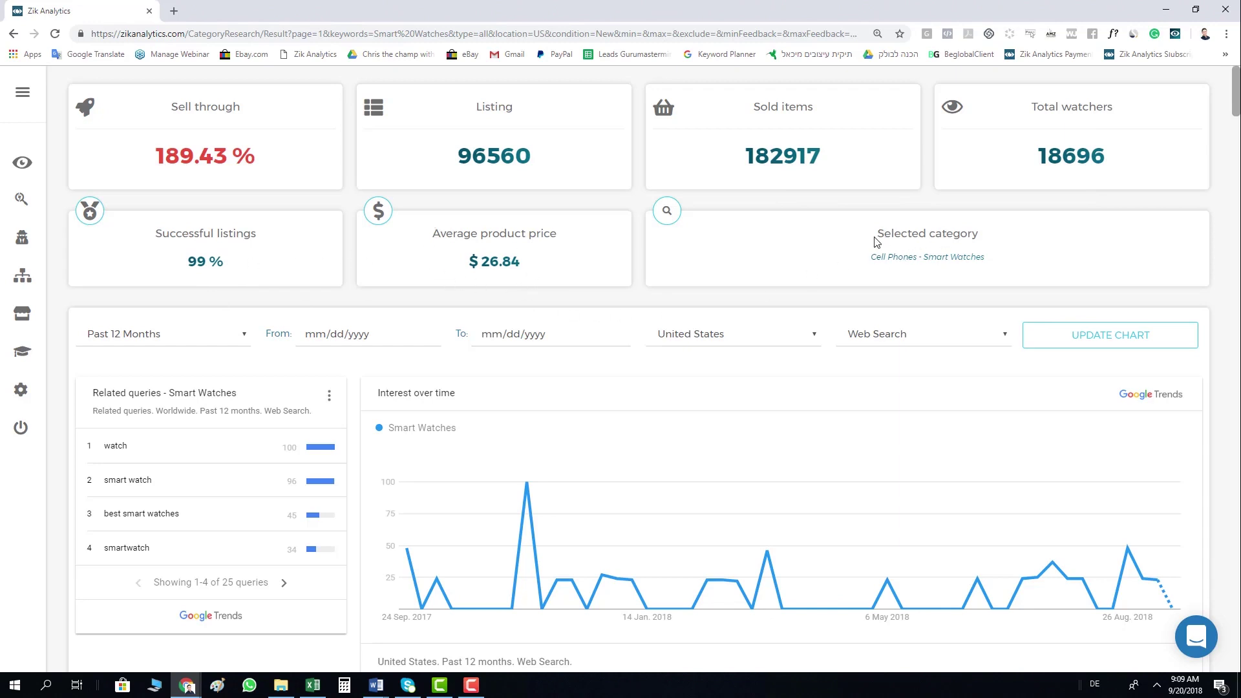
- Highlight the Cell Phones - Smart Watches category label, then scroll down to the trends chart
{"action": "left_click_drag", "start_coordinate": [875, 238], "coordinate": [983, 249]}
{"action": "left_click", "coordinate": [952, 301]}
{"action": "scroll", "coordinate": [877, 248], "scroll_direction": "down", "scroll_amount": 1}
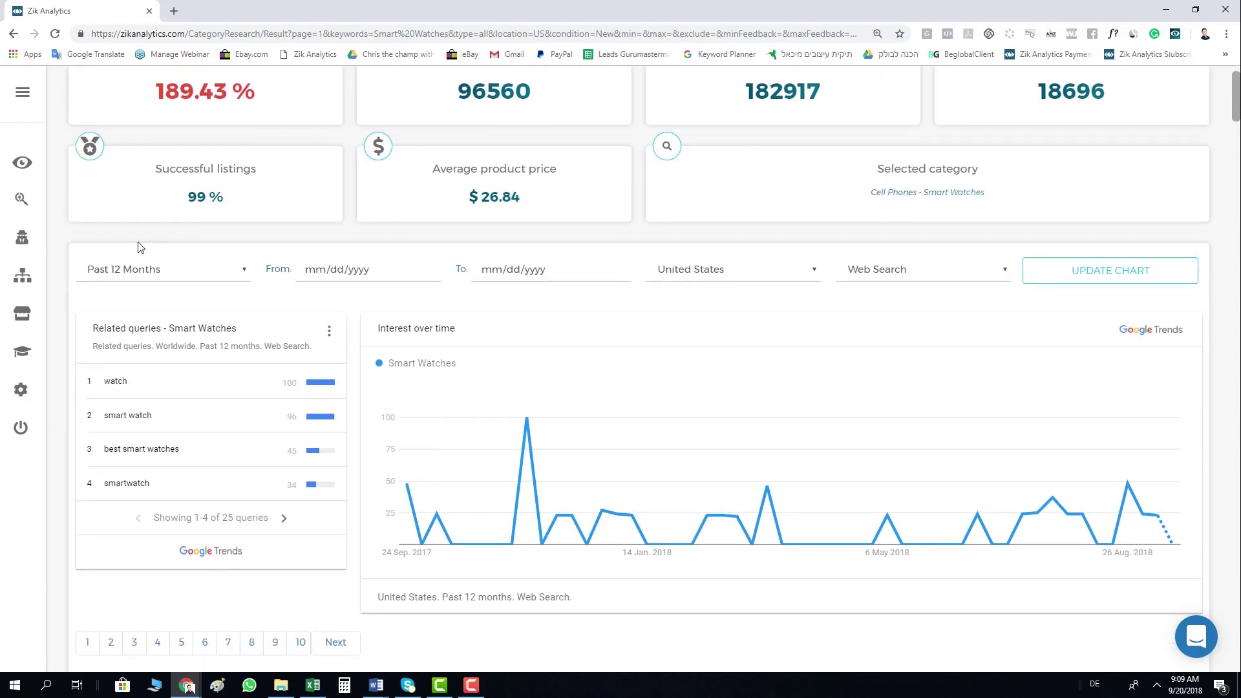
{"action": "scroll", "coordinate": [112, 255], "scroll_direction": "down", "scroll_amount": 1}
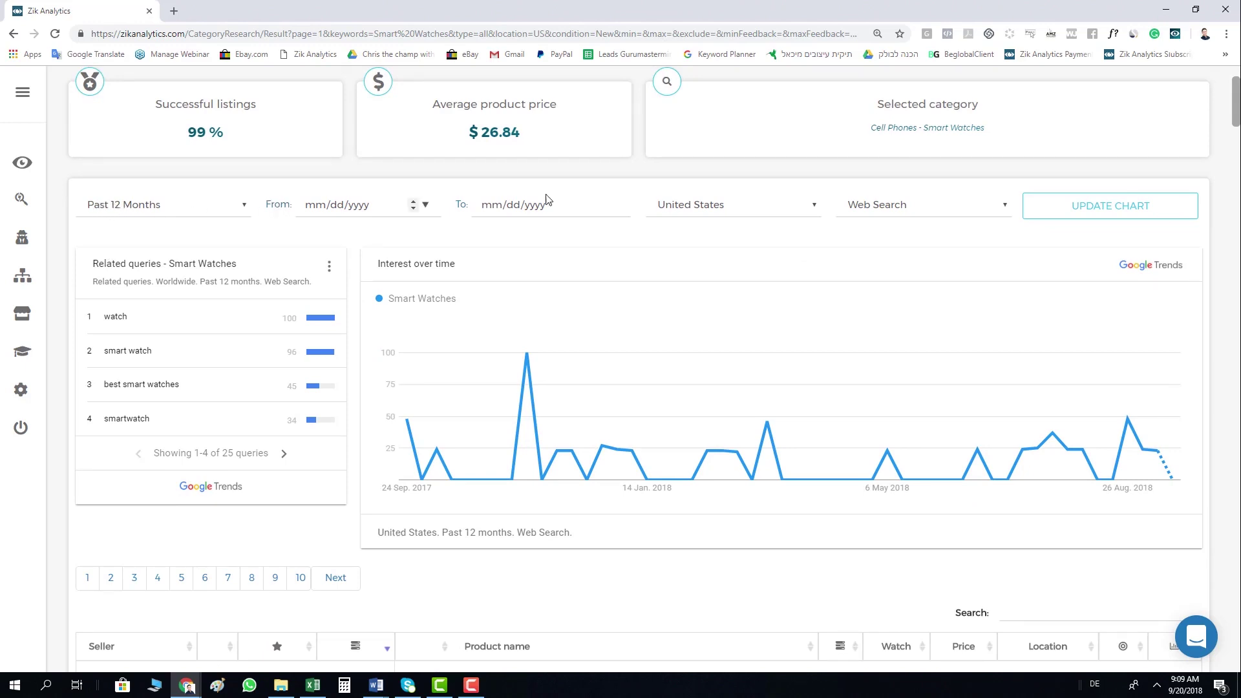
- Switch the Google Trends chart to Custom Range, keeping United States and Web Search, and update it
{"action": "left_click", "coordinate": [157, 214]}
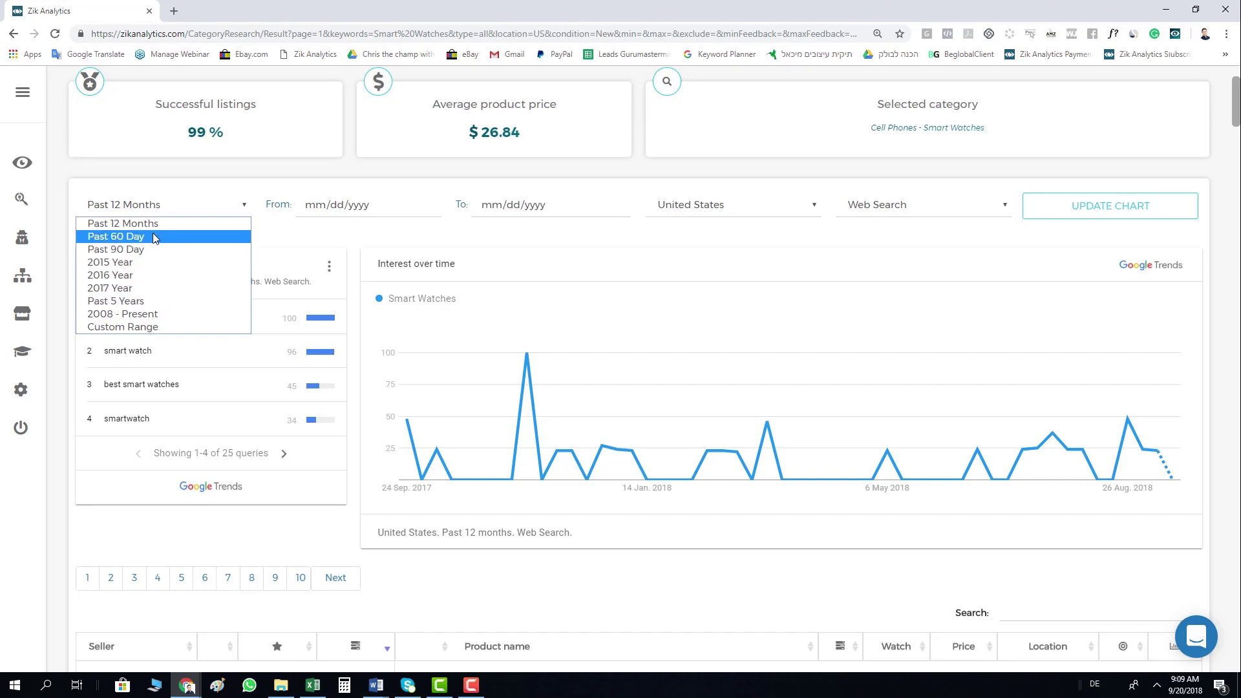
{"action": "left_click", "coordinate": [259, 201]}
{"action": "left_click", "coordinate": [355, 205]}
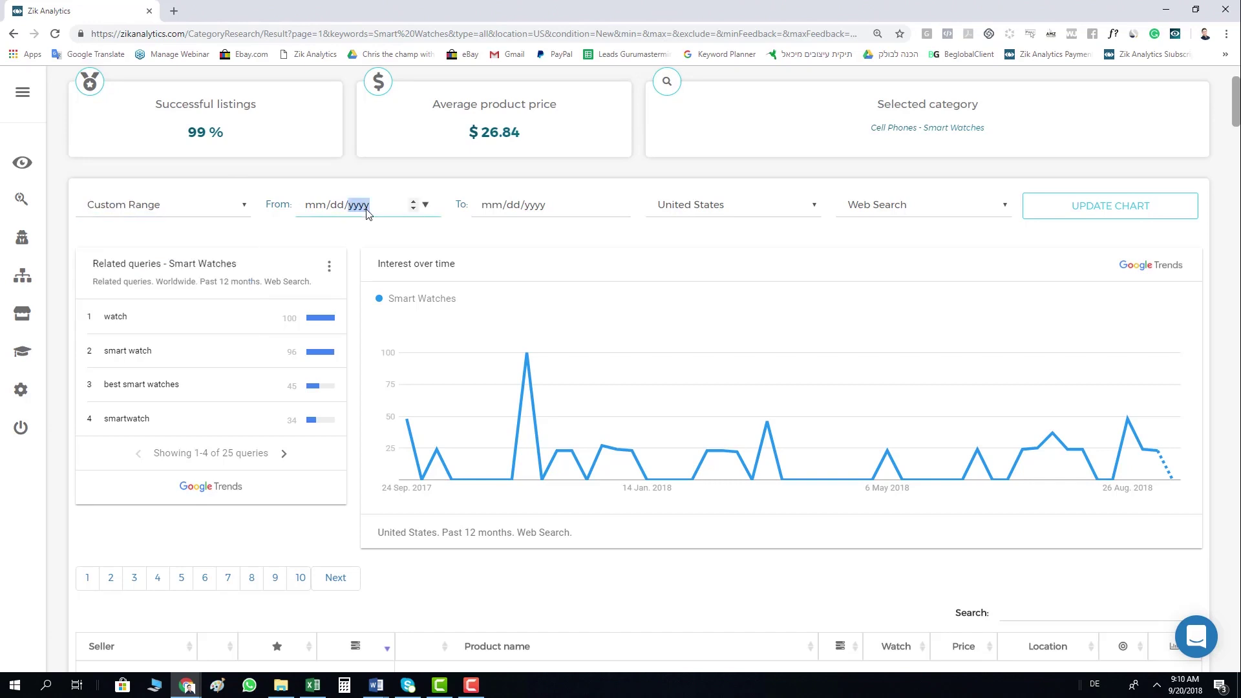
{"action": "left_click", "coordinate": [737, 205]}
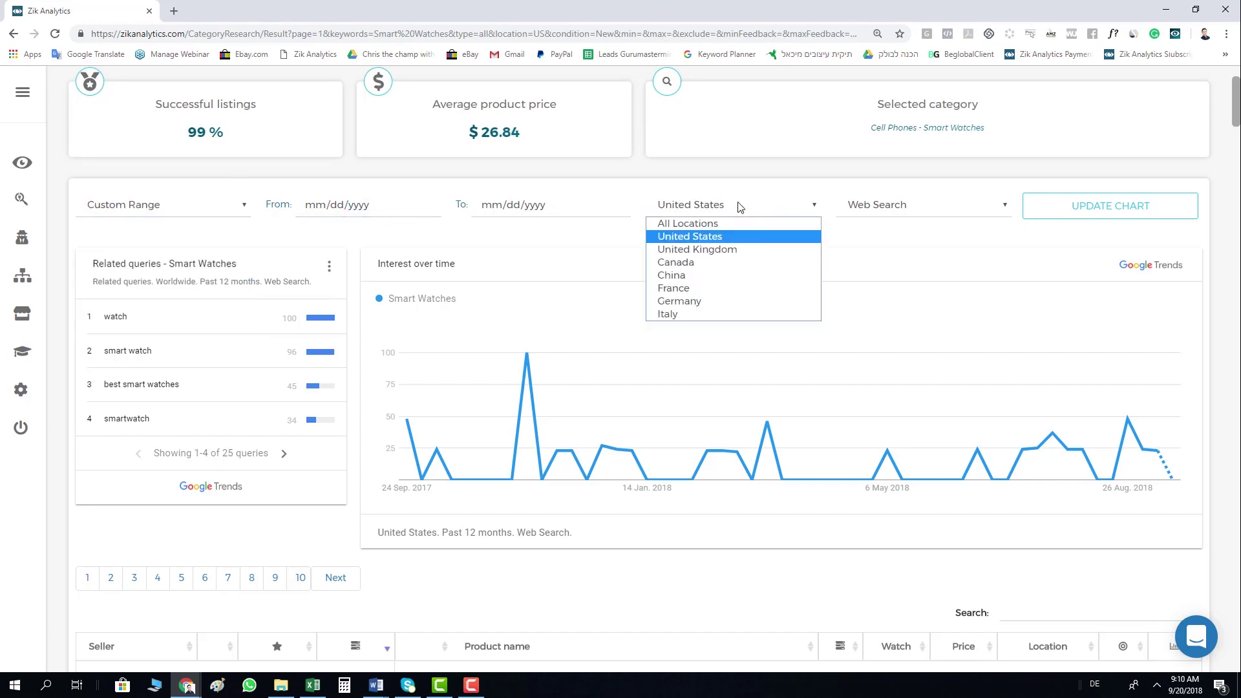
{"action": "left_click", "coordinate": [808, 185]}
{"action": "left_click", "coordinate": [877, 204]}
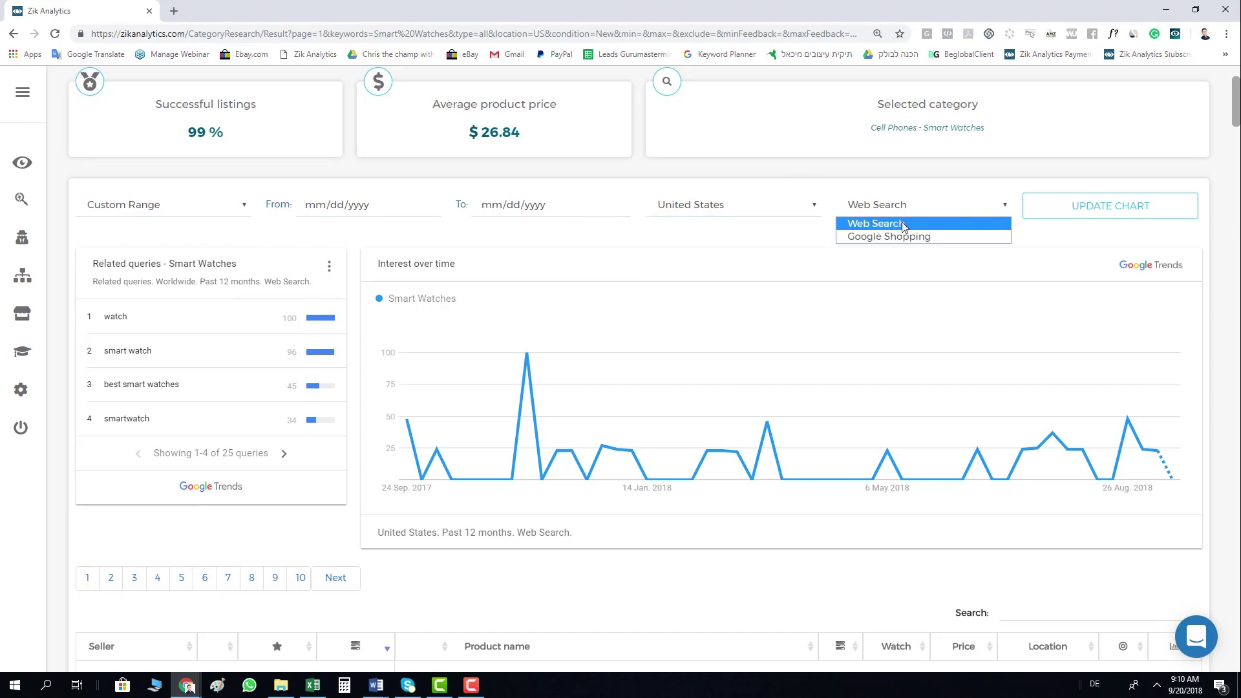
{"action": "left_click", "coordinate": [1031, 234]}
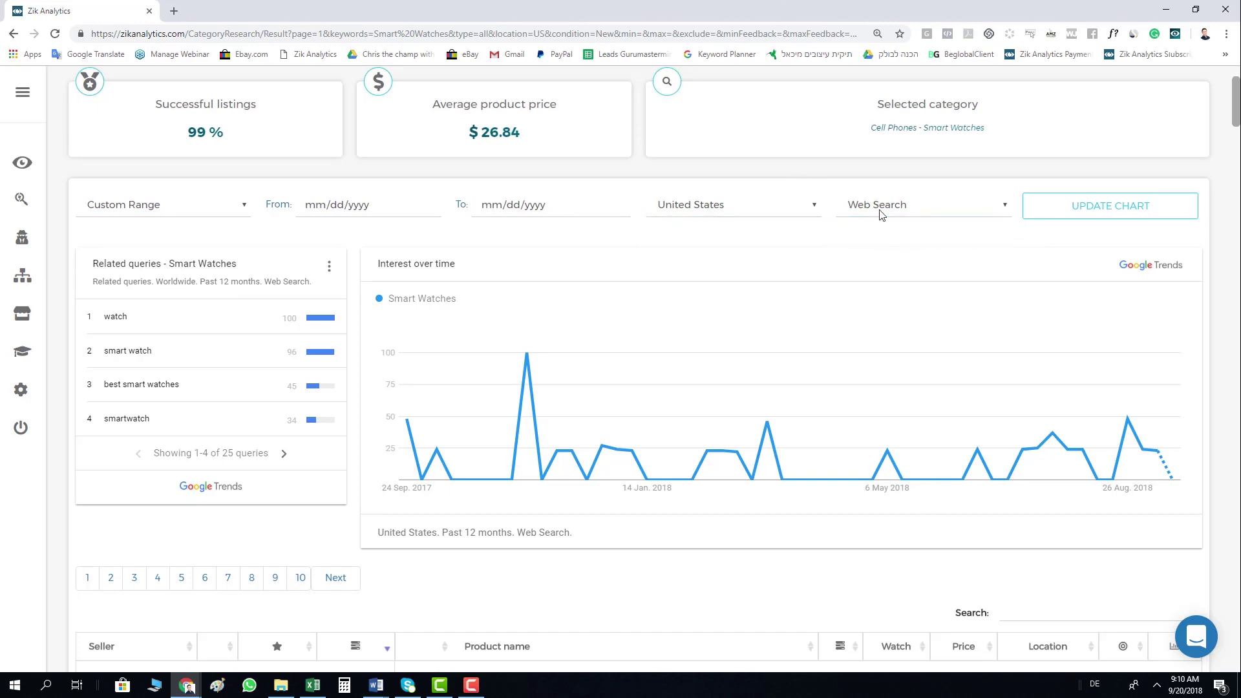
{"action": "left_click", "coordinate": [1140, 219]}
{"action": "scroll", "coordinate": [199, 281], "scroll_direction": "down", "scroll_amount": 1}
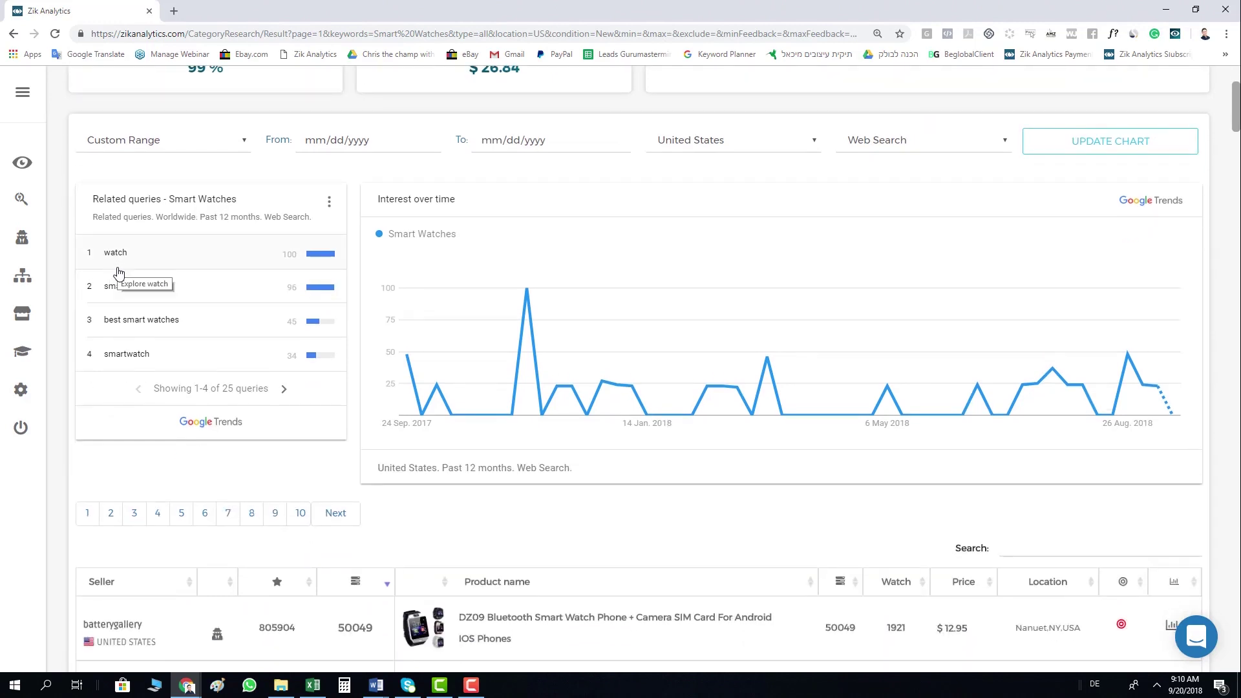
{"action": "left_click", "coordinate": [329, 202]}
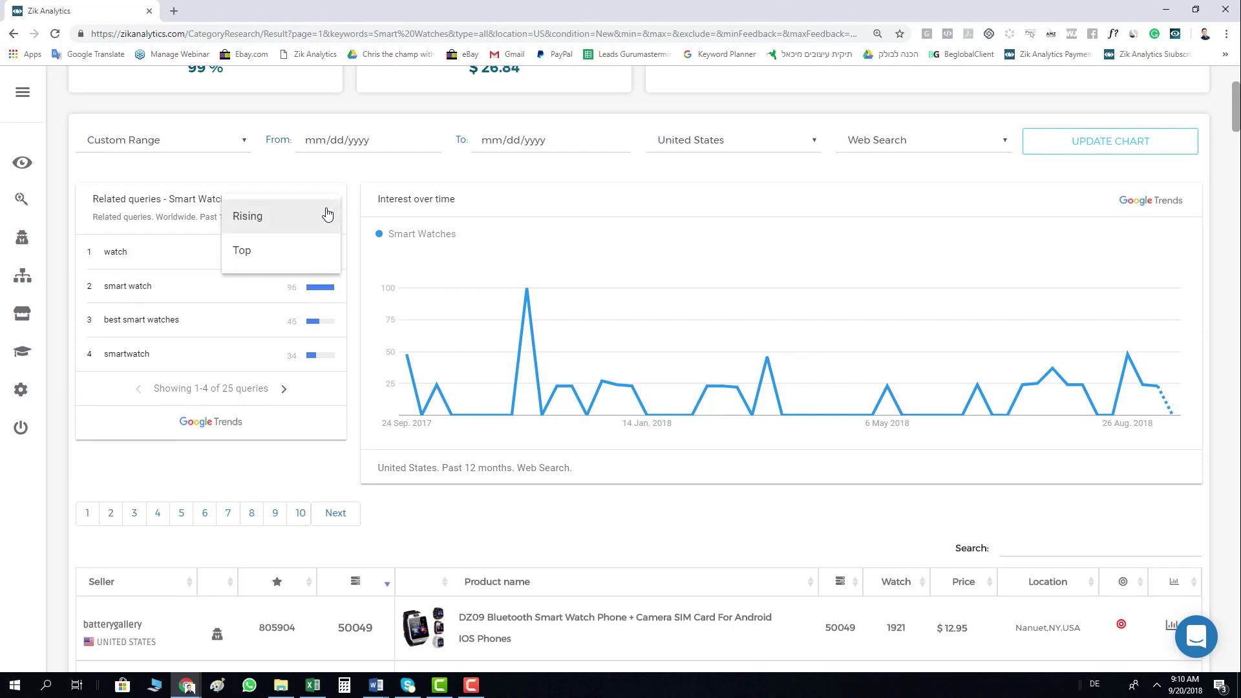
{"action": "left_click", "coordinate": [266, 222]}
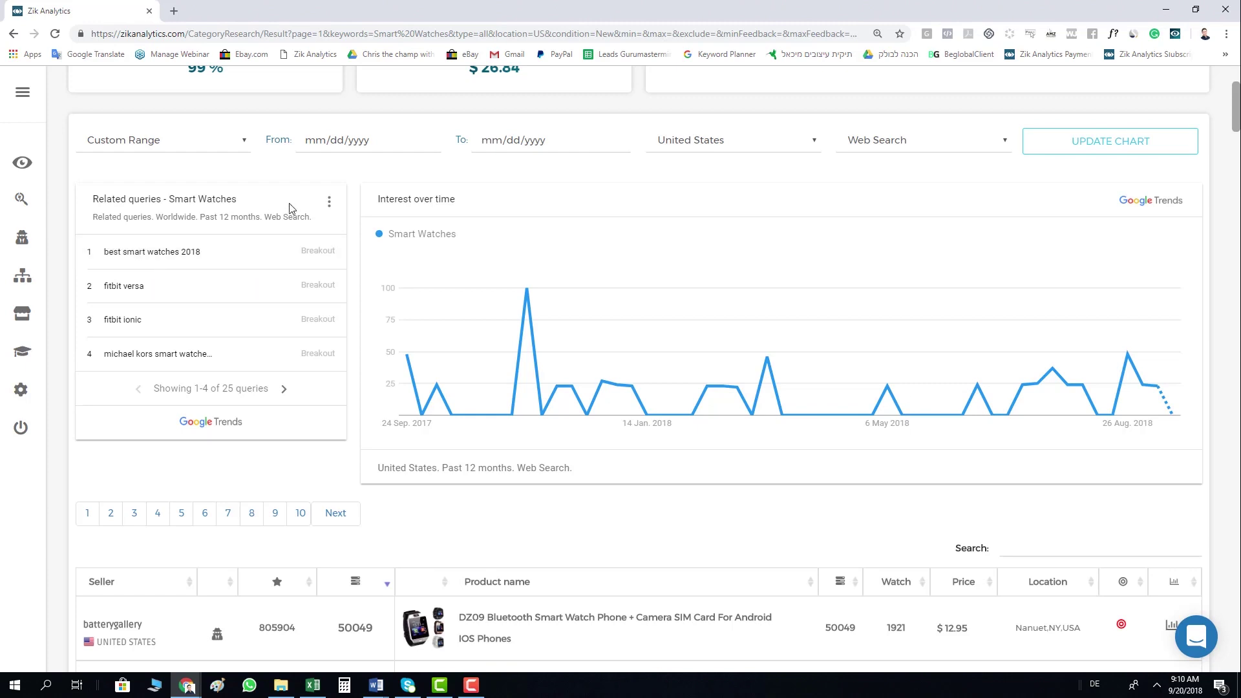
{"action": "left_click", "coordinate": [329, 201]}
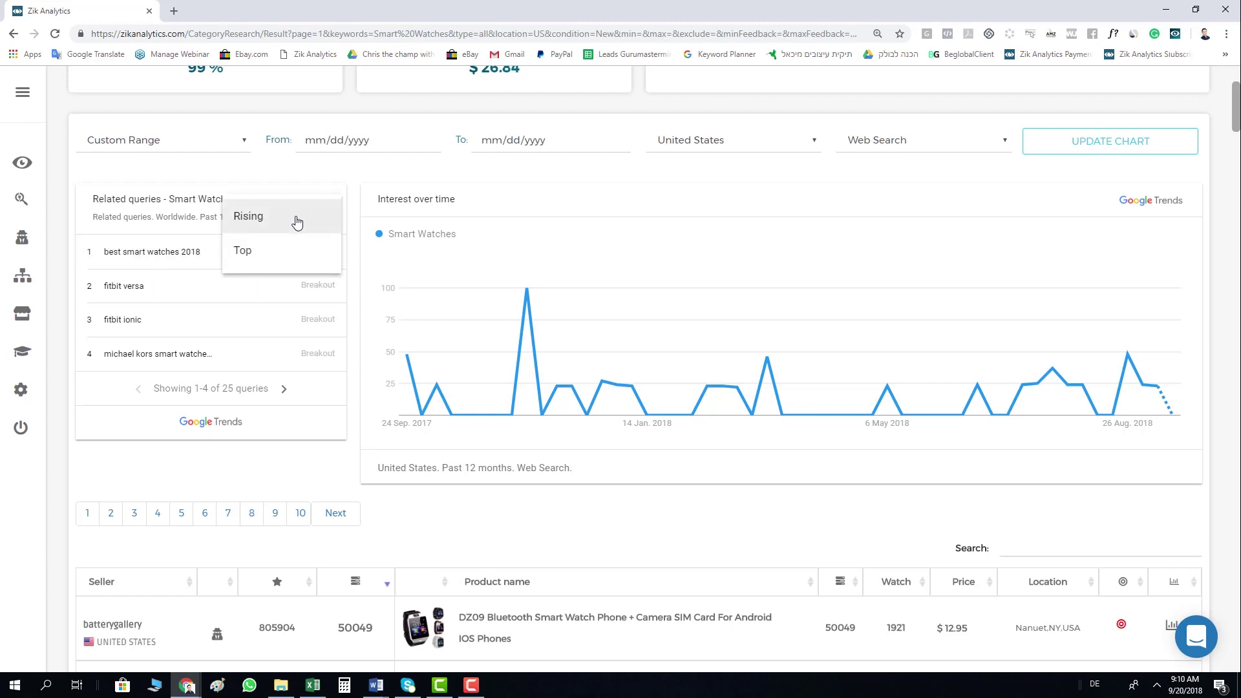
{"action": "left_click", "coordinate": [264, 259]}
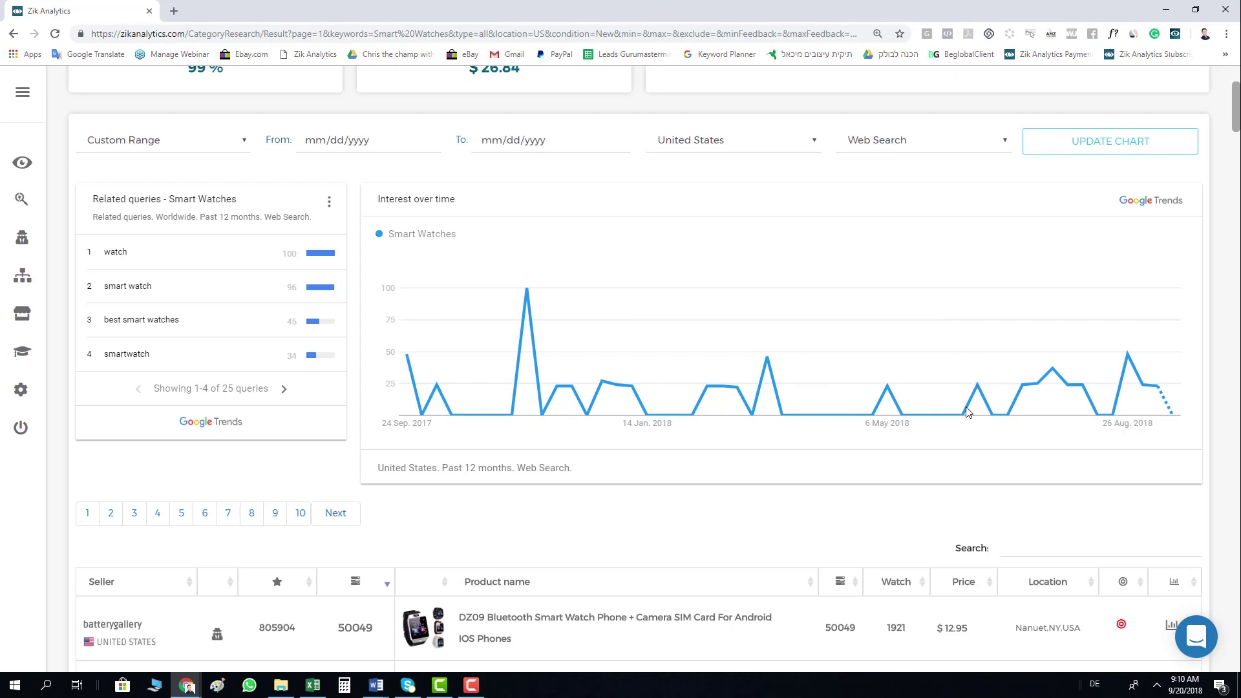
{"action": "scroll", "coordinate": [720, 308], "scroll_direction": "down", "scroll_amount": 5}
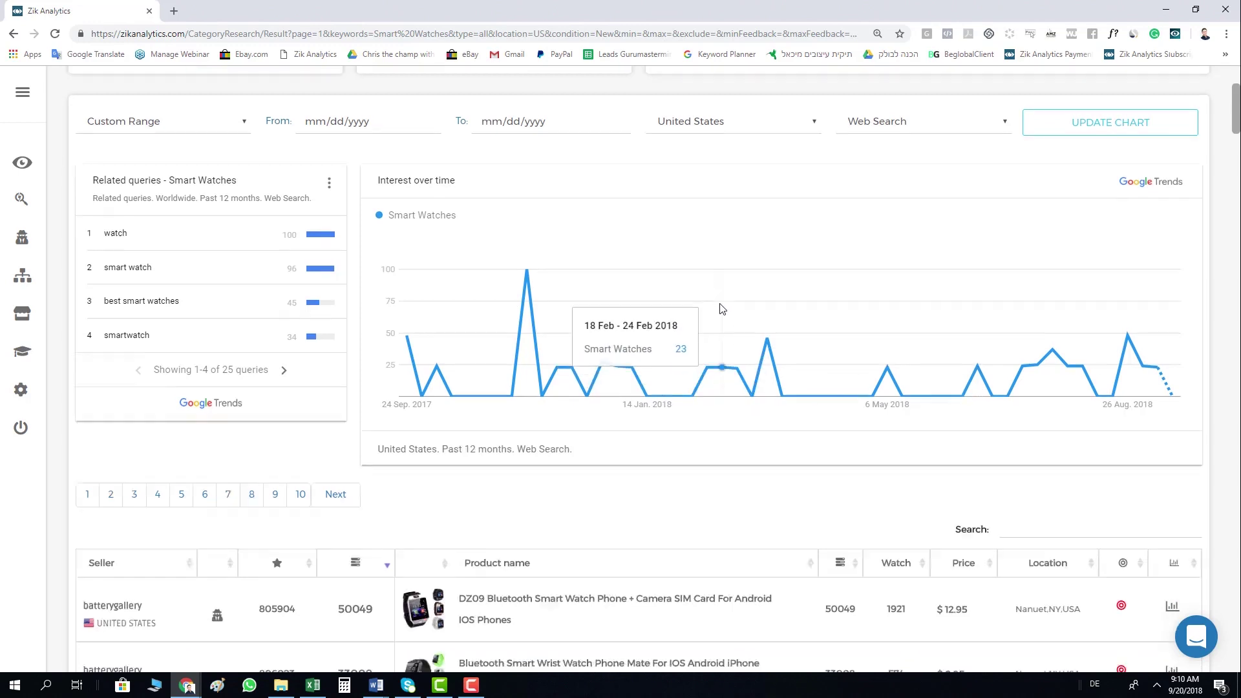
{"action": "scroll", "coordinate": [754, 260], "scroll_direction": "down", "scroll_amount": 2}
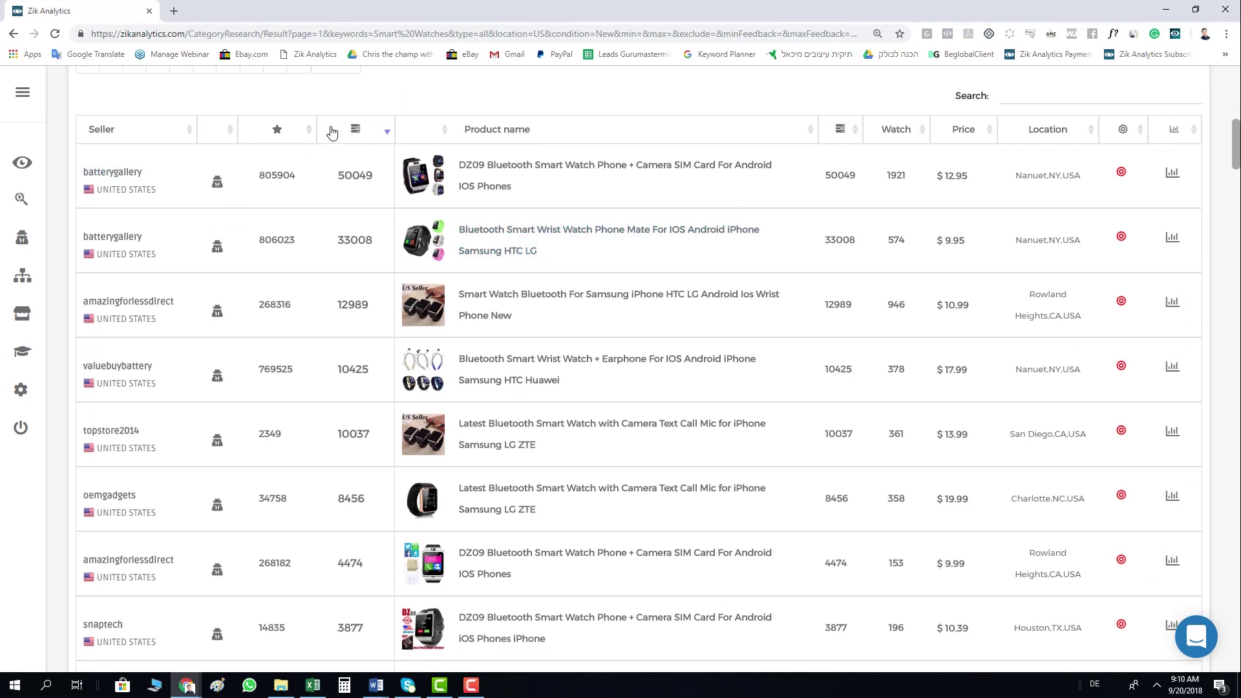
{"action": "scroll", "coordinate": [346, 155], "scroll_direction": "down", "scroll_amount": 1}
{"action": "scroll", "coordinate": [83, 132], "scroll_direction": "up", "scroll_amount": 1}
{"action": "left_click_drag", "start_coordinate": [256, 173], "coordinate": [379, 176]}
{"action": "left_click", "coordinate": [375, 188]}
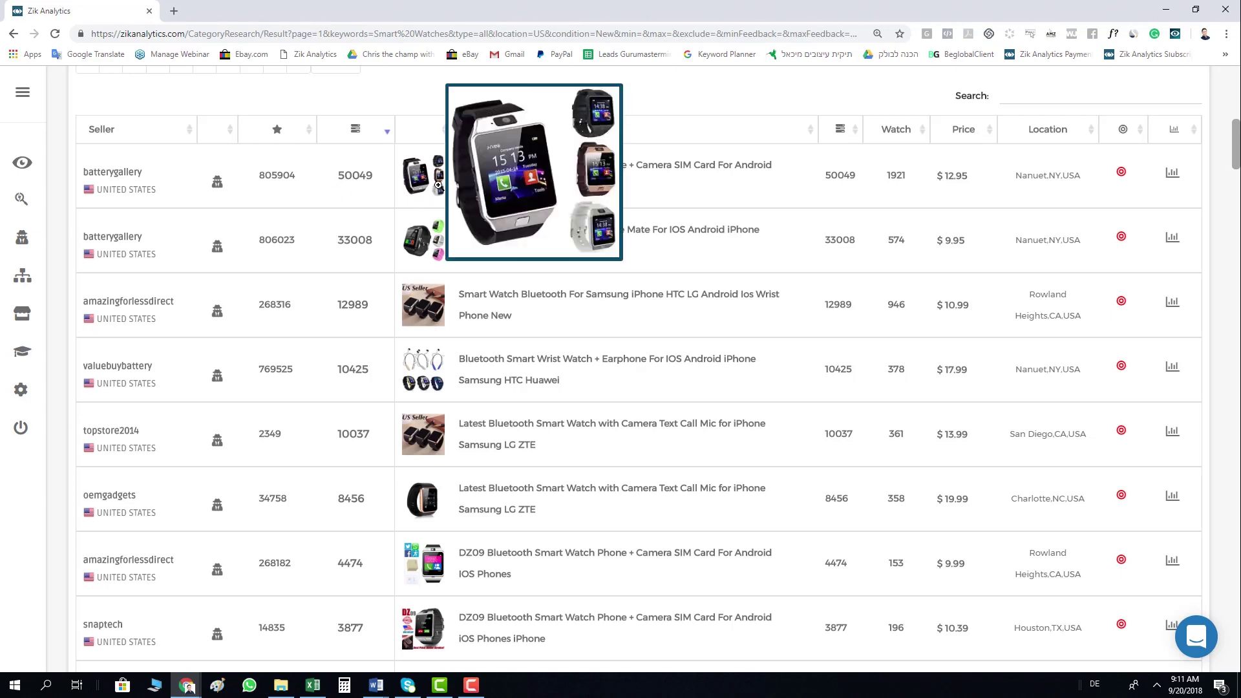
{"action": "mouse_move", "coordinate": [434, 172]}
{"action": "left_click_drag", "start_coordinate": [460, 165], "coordinate": [857, 179]}
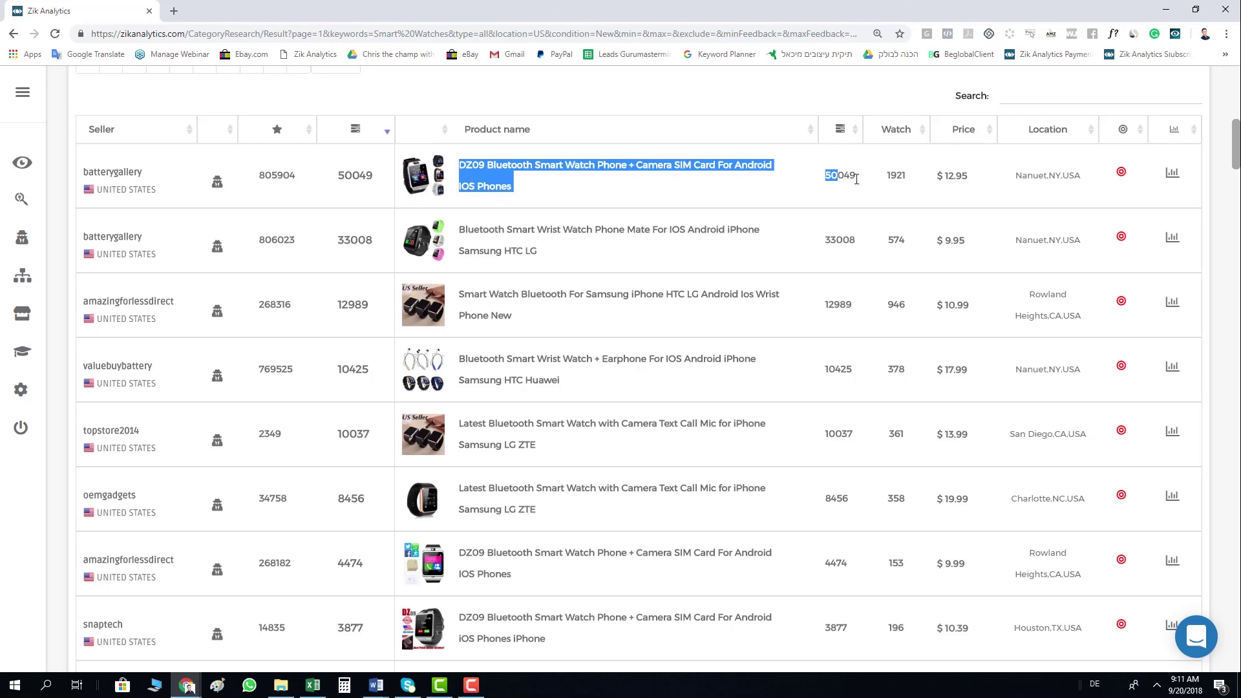
{"action": "left_click", "coordinate": [839, 175]}
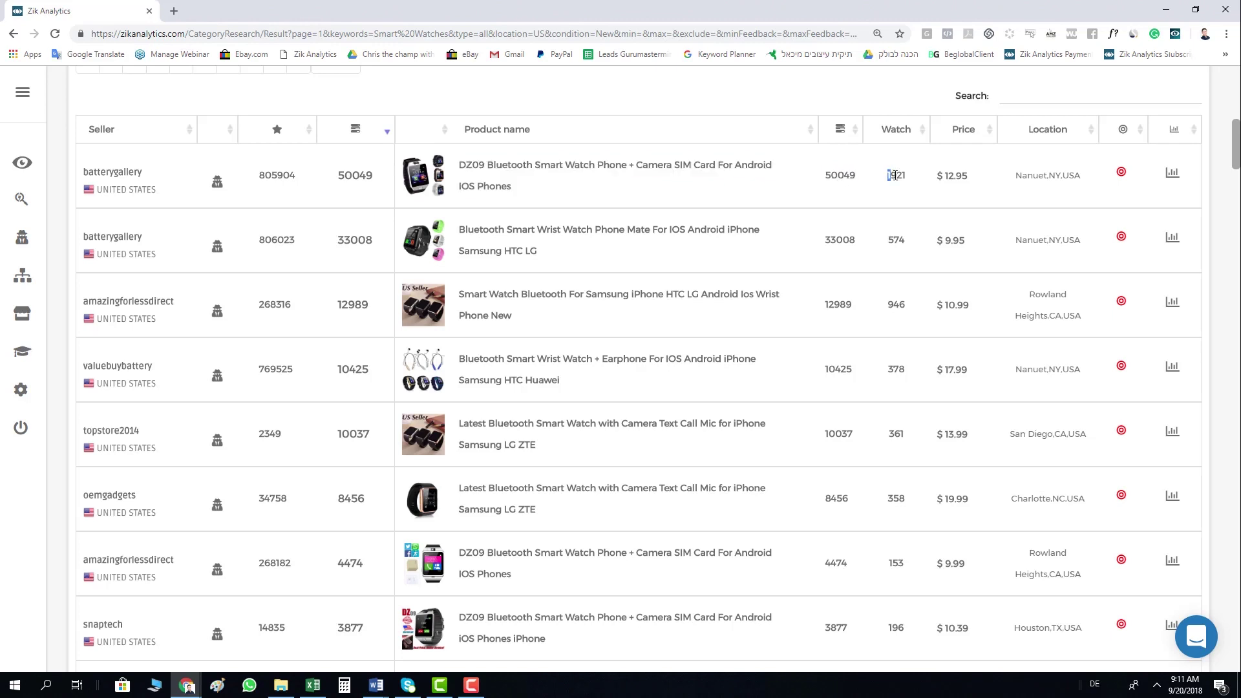
{"action": "left_click", "coordinate": [939, 180]}
{"action": "scroll", "coordinate": [266, 354], "scroll_direction": "up", "scroll_amount": 10}
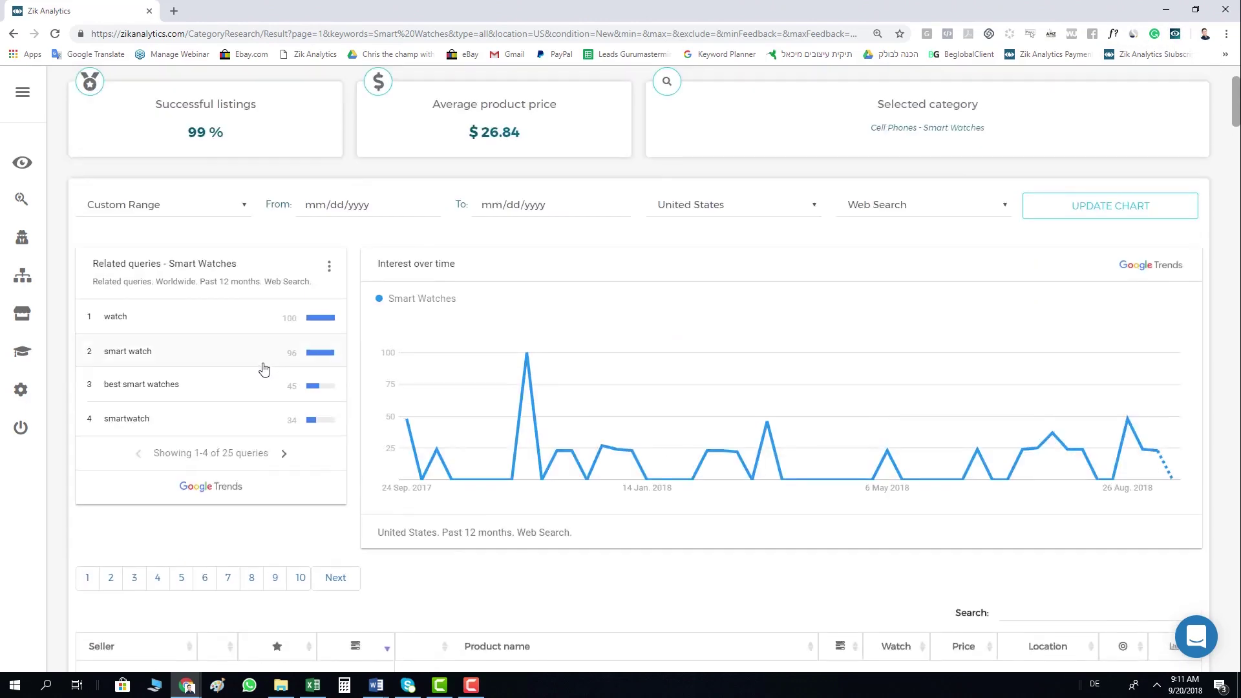
{"action": "scroll", "coordinate": [264, 369], "scroll_direction": "up", "scroll_amount": 1}
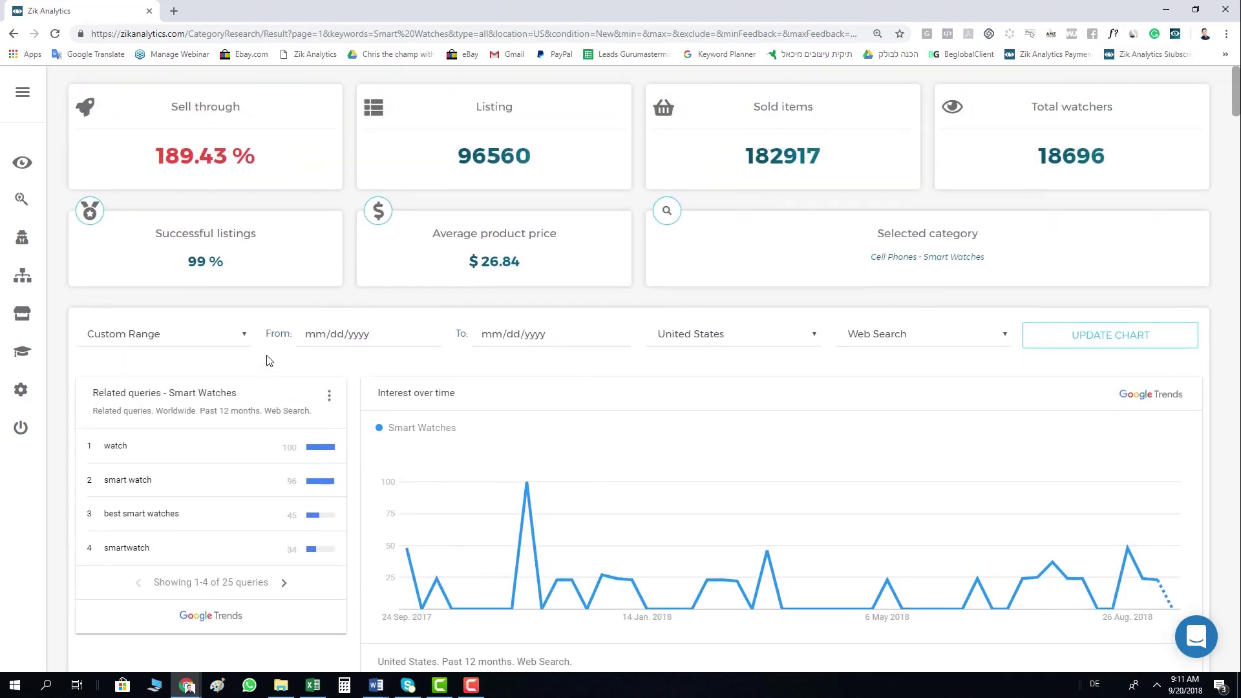